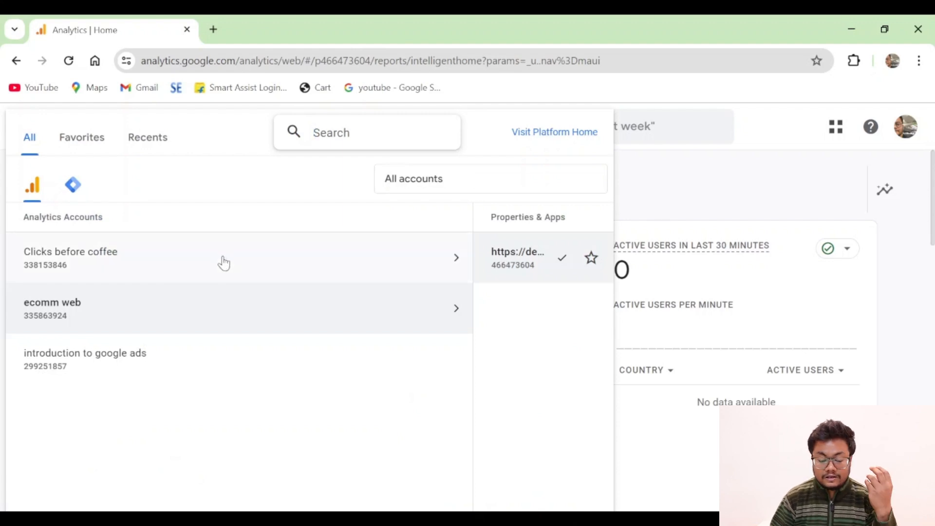
click(662, 189)
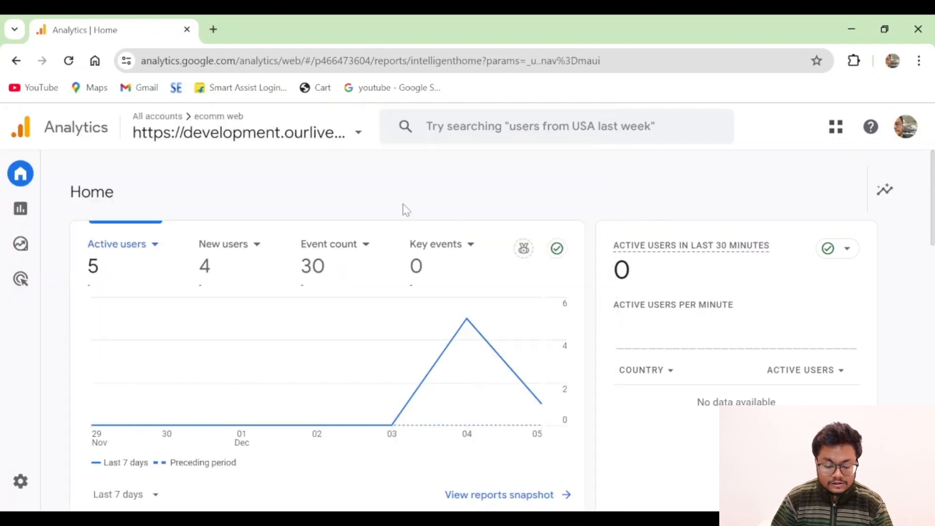
click(215, 131)
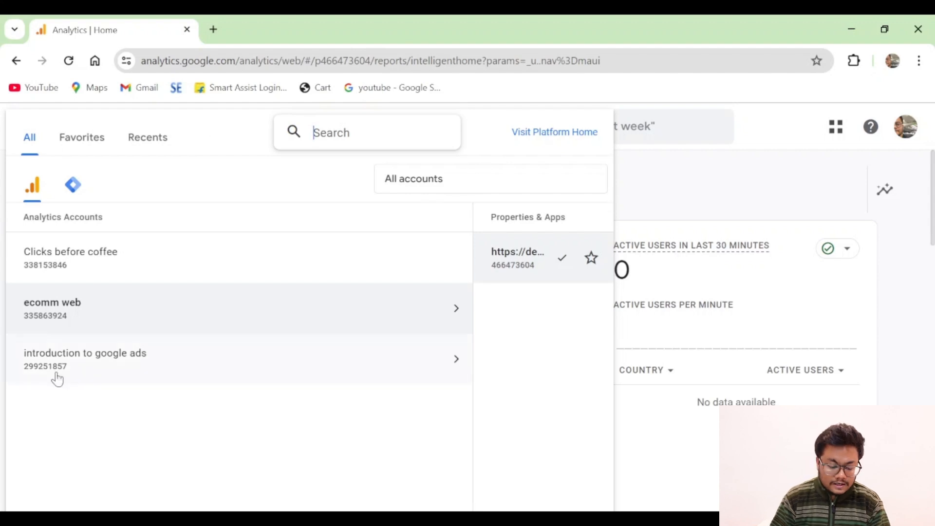
click(88, 309)
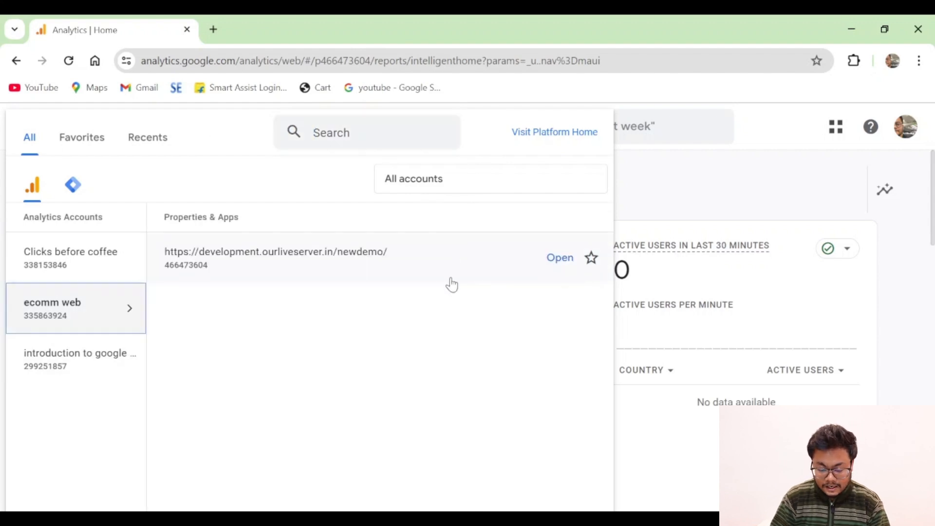
click(433, 266)
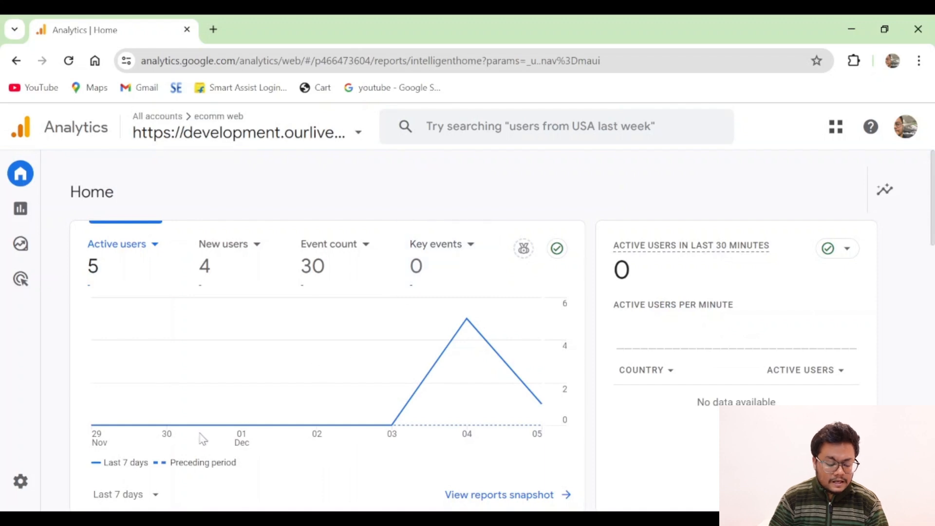
Step: Go to the admin settings and open access management for the ecomm web account
mouse_move(20, 487)
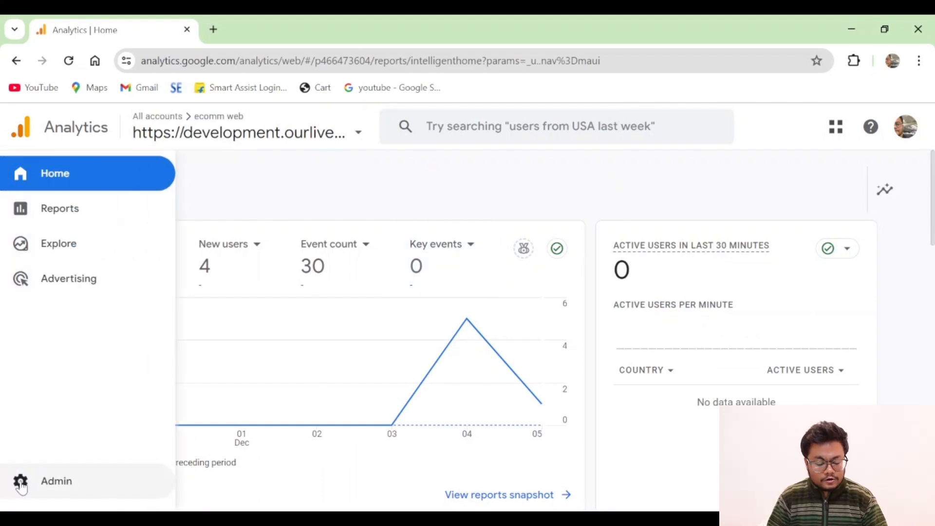
click(22, 487)
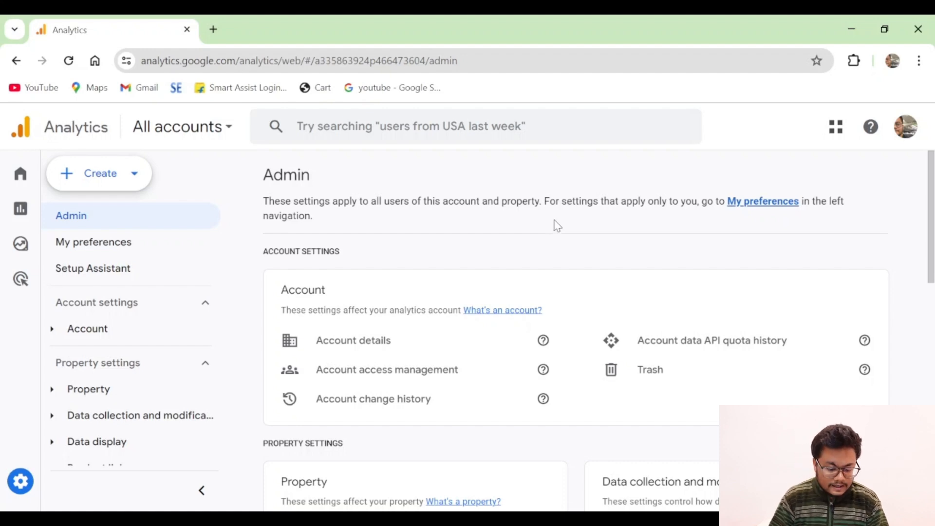
click(108, 332)
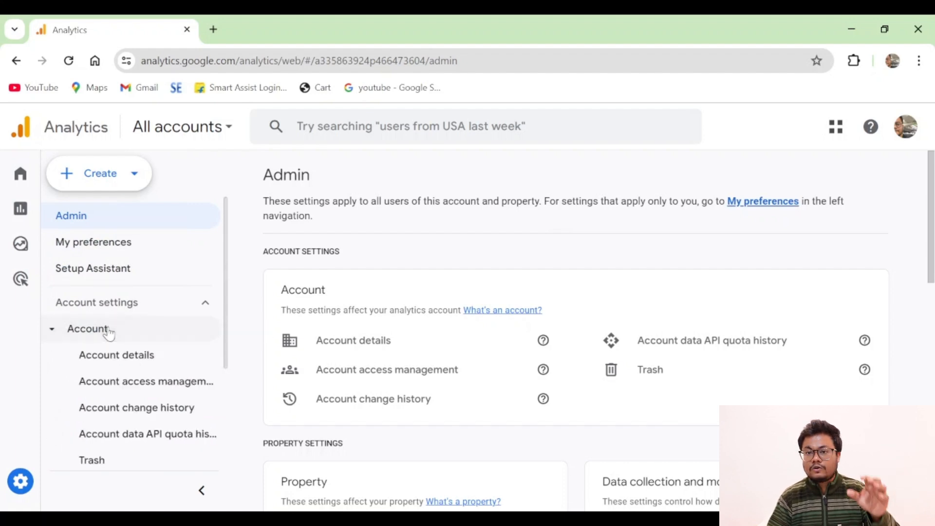
scroll(157, 304, down, 3)
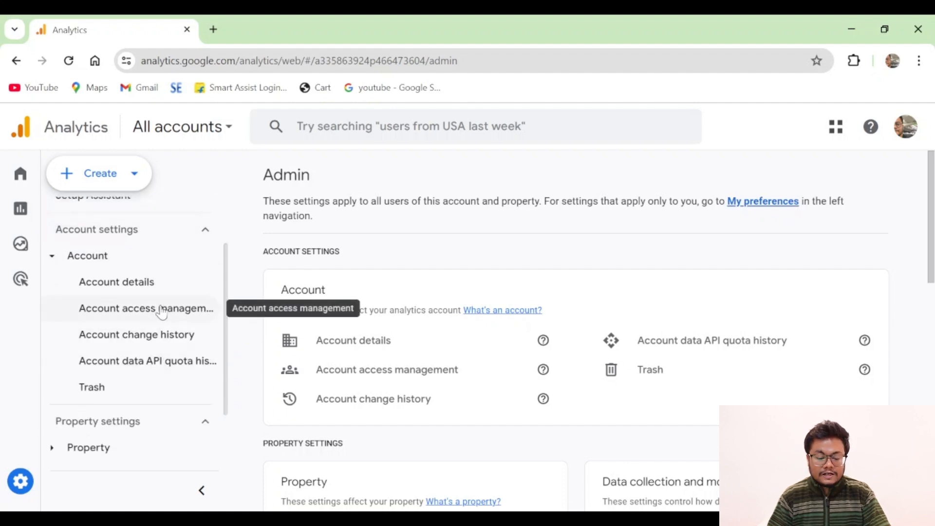
click(161, 312)
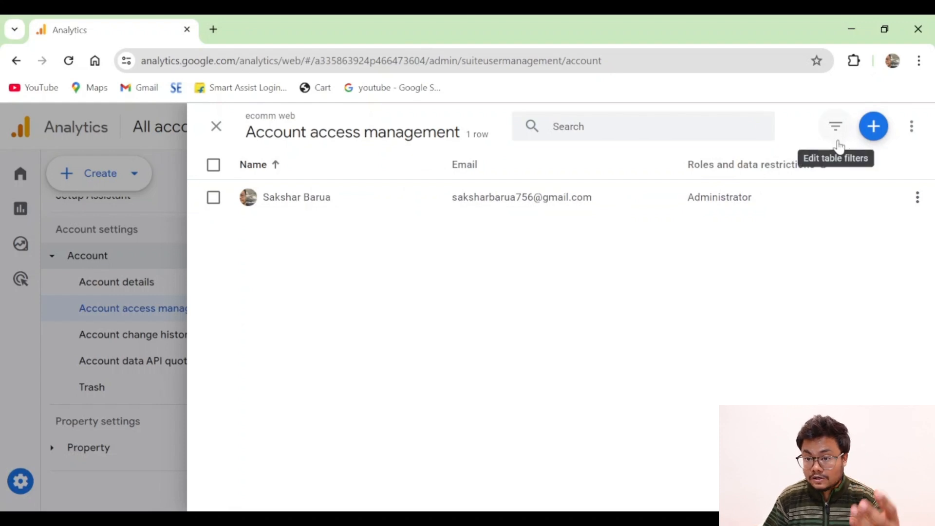
Step: Review the standard roles offered when adding users to the account, then leave account access management without adding anyone
click(877, 125)
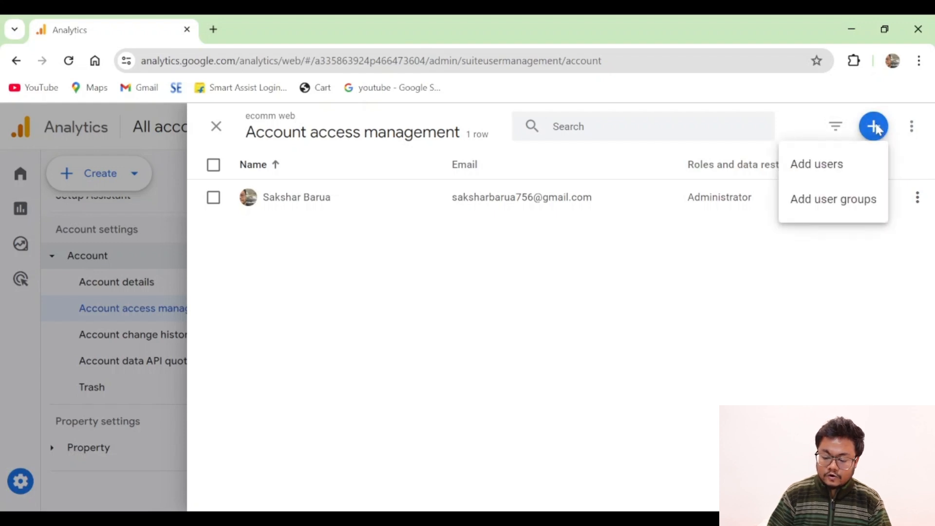
click(815, 166)
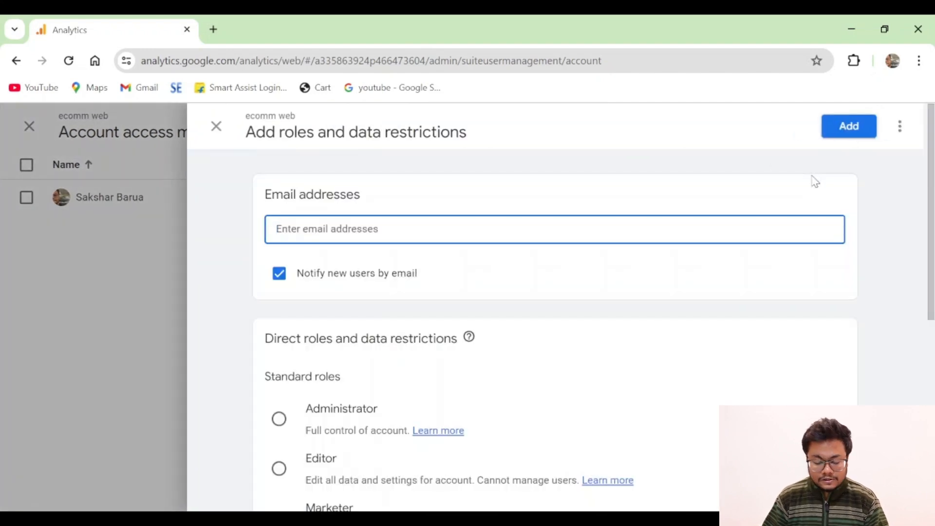
scroll(489, 311, down, 3)
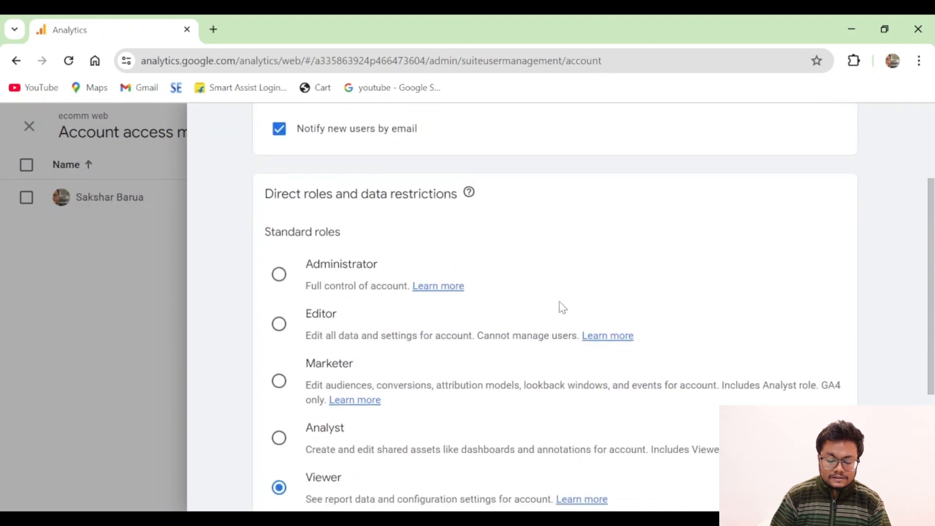
scroll(560, 307, down, 2)
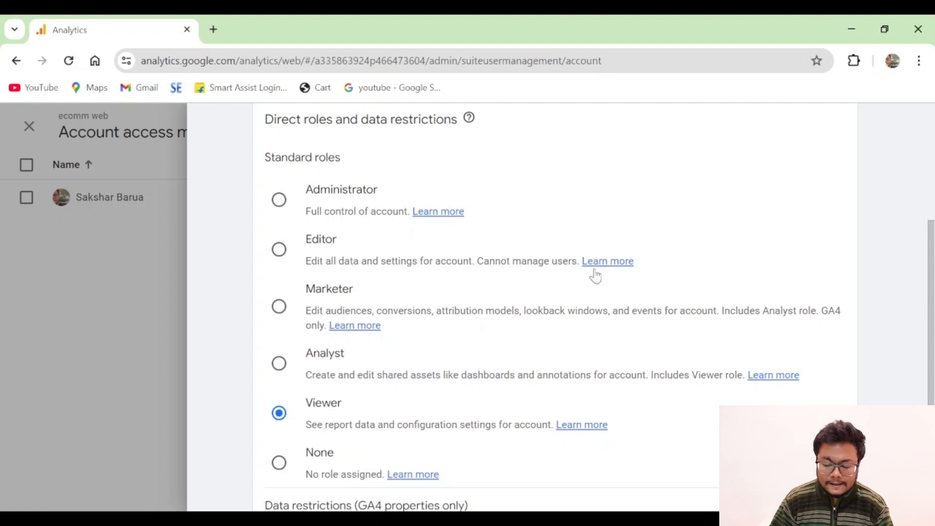
scroll(592, 280, up, 5)
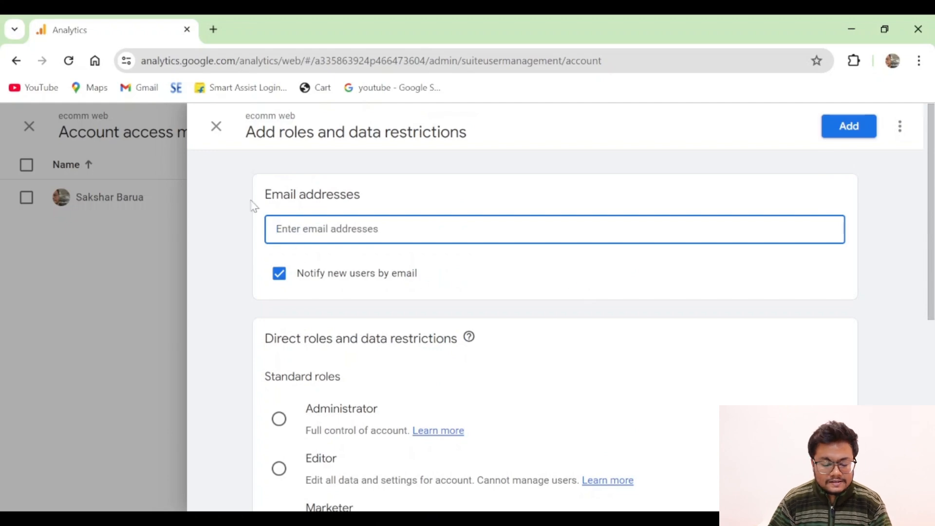
click(216, 126)
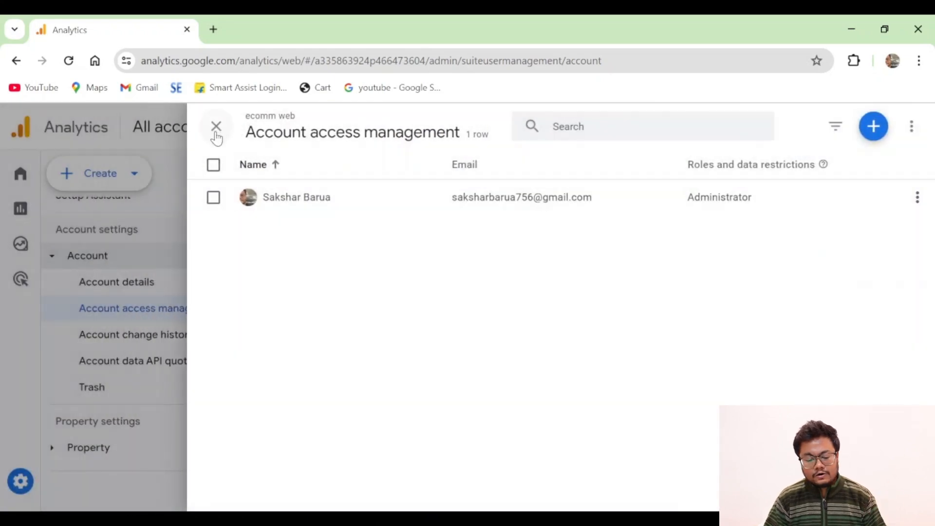
click(215, 129)
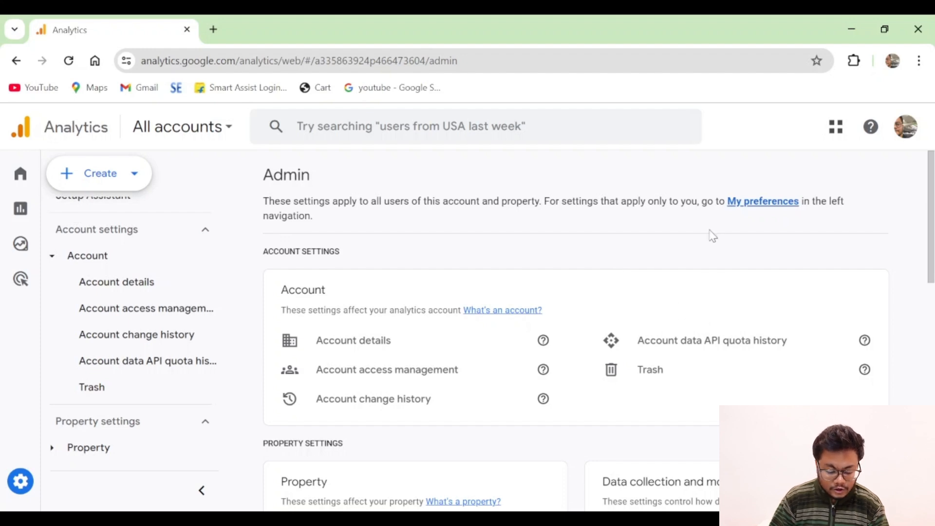
Step: Open access management for the property from the property settings
scroll(584, 365, down, 2)
scroll(146, 351, down, 2)
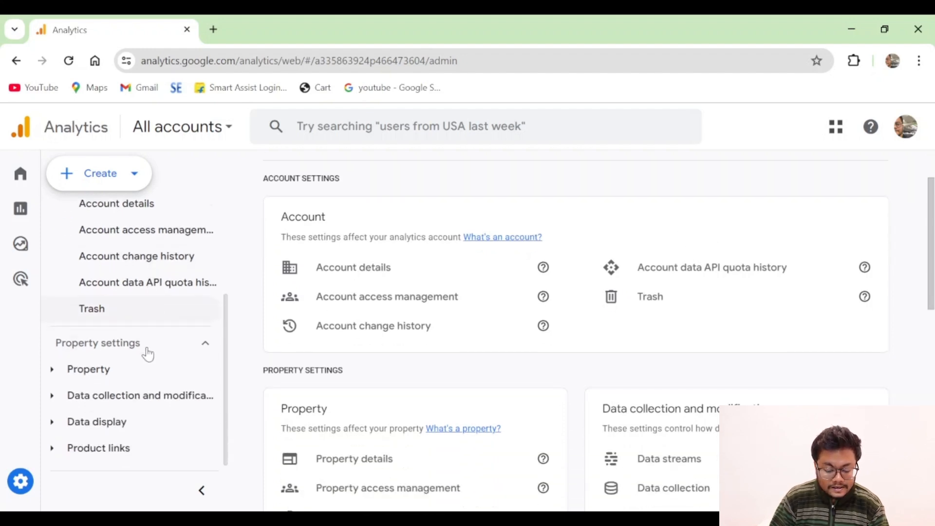
scroll(170, 348, up, 2)
scroll(170, 348, down, 2)
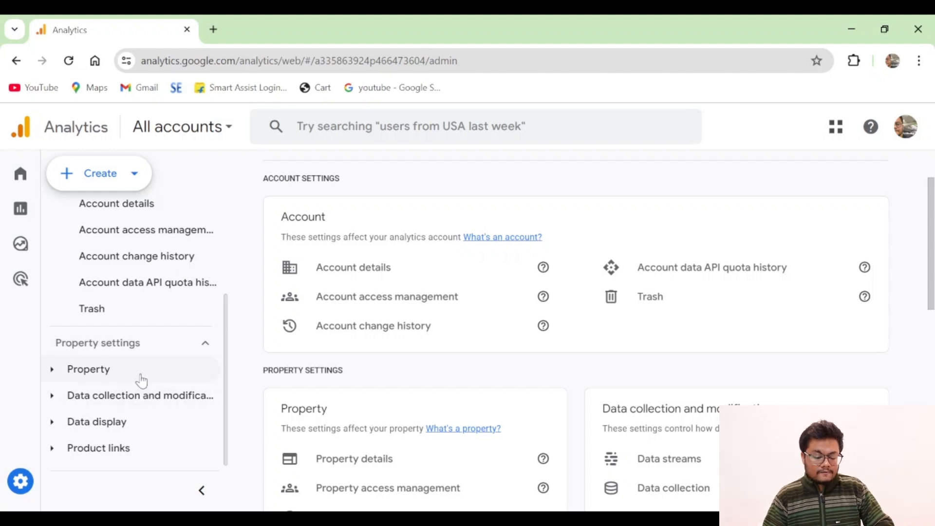
click(106, 371)
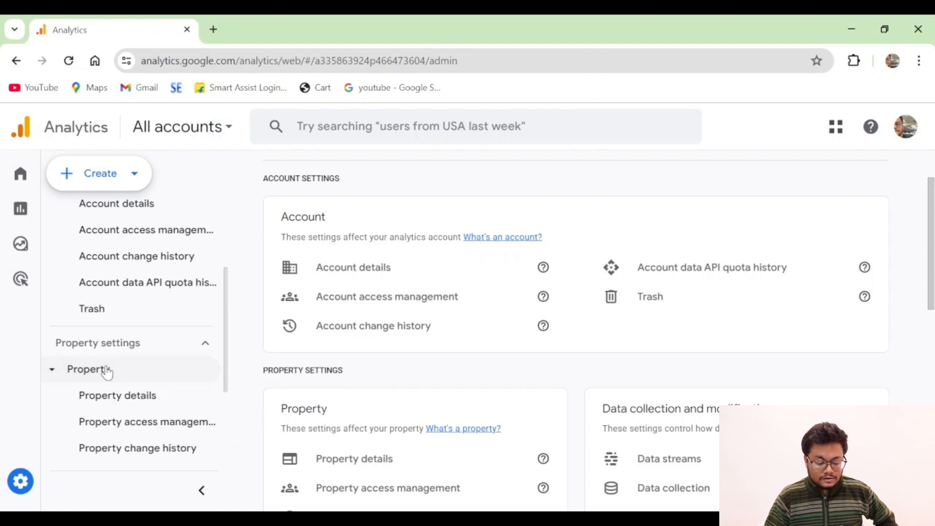
scroll(163, 354, down, 3)
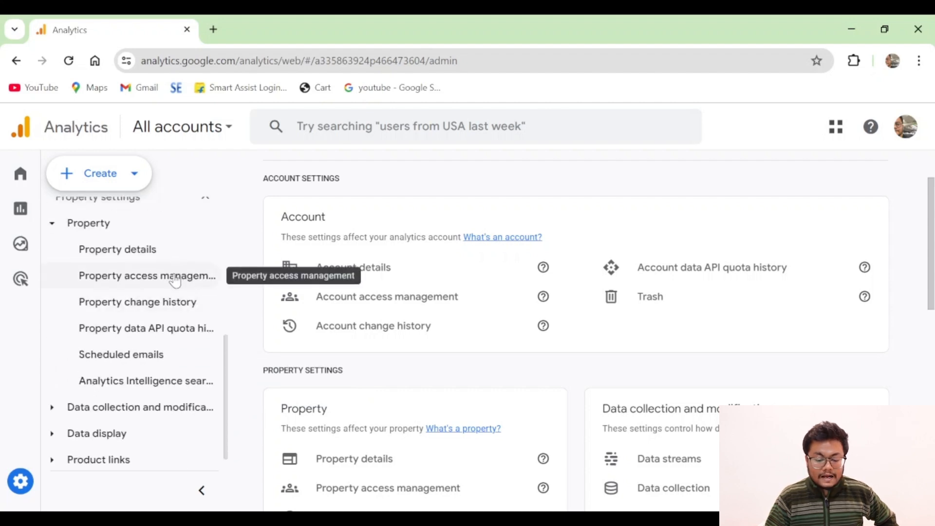
click(175, 280)
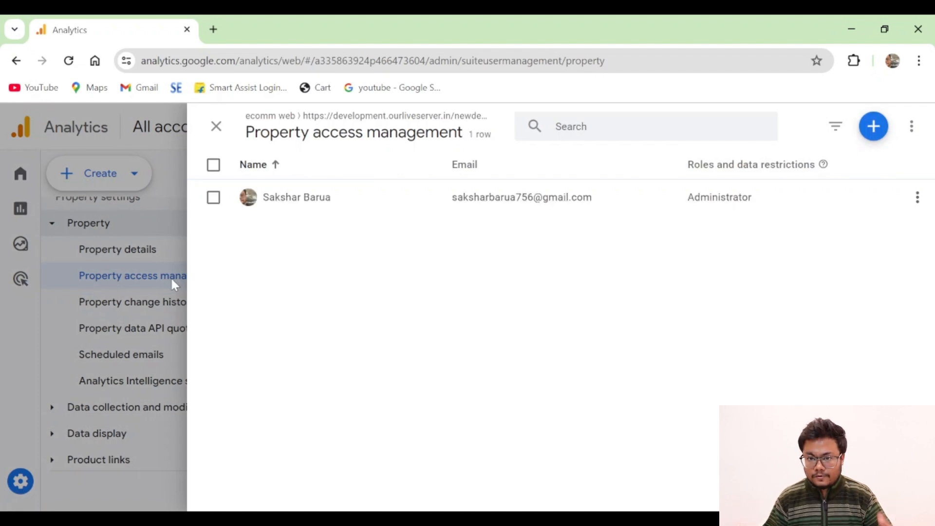
Step: Review the standard roles offered when adding users to the property, then leave property access management without adding anyone
click(880, 127)
click(834, 173)
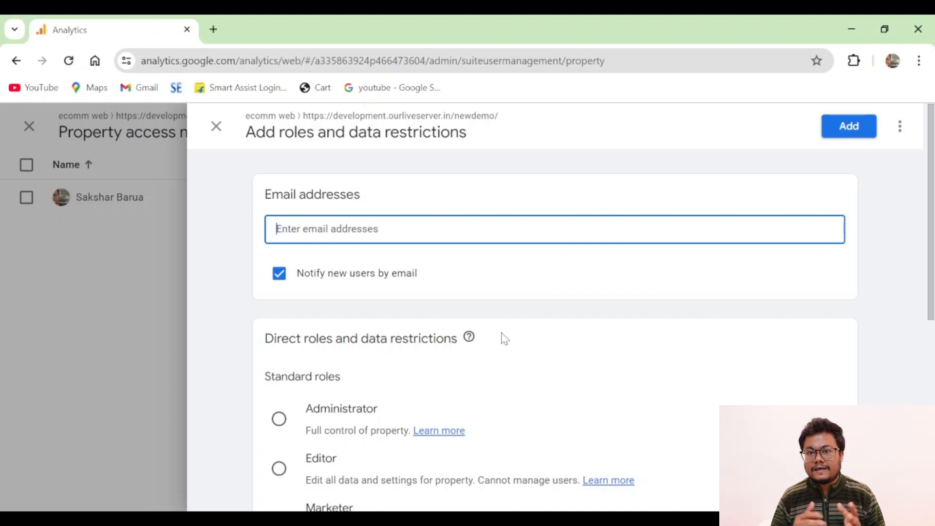
scroll(505, 338, down, 5)
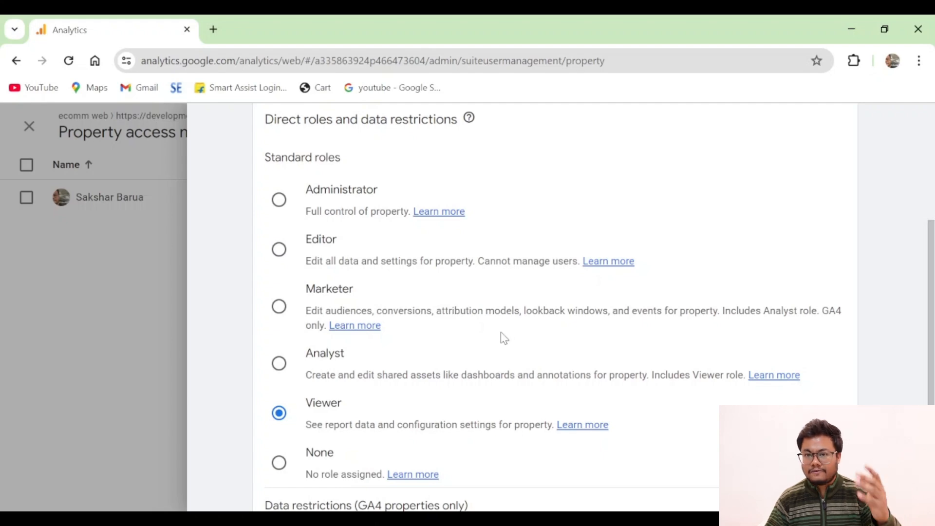
scroll(279, 383, up, 1)
scroll(279, 382, up, 5)
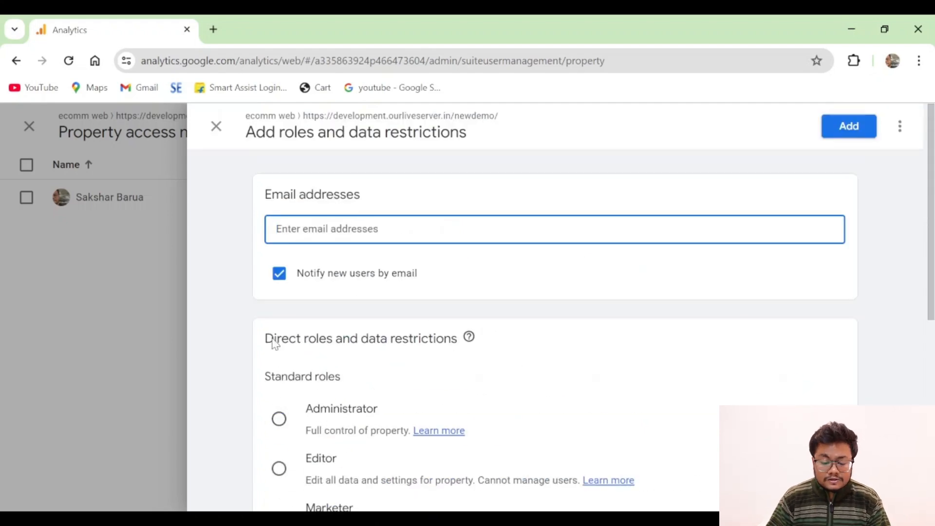
click(215, 127)
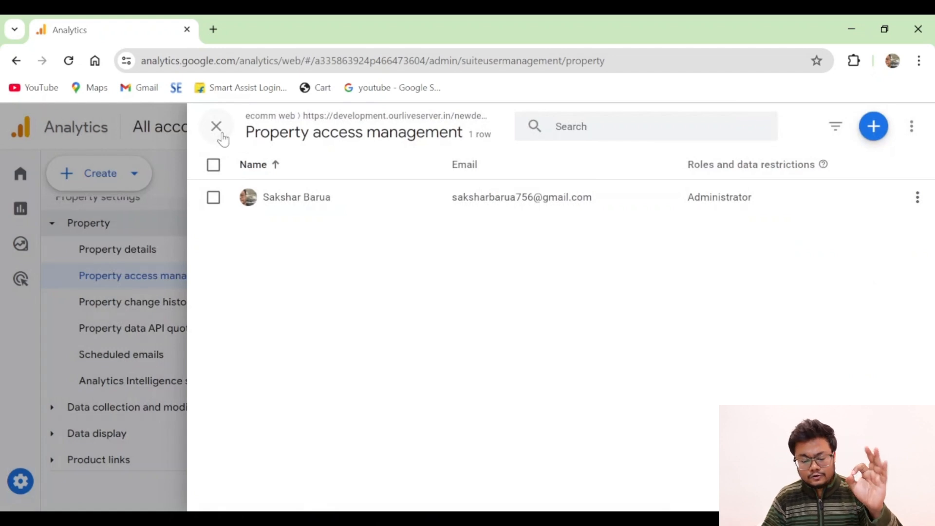
click(220, 135)
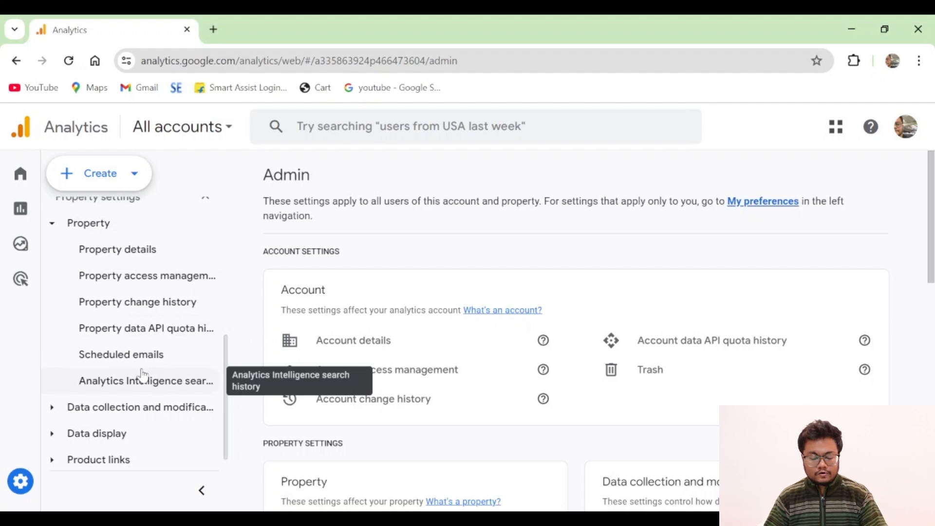
Step: Open the account change history and examine the logged changes for the ecomm web account
scroll(146, 372, down, 1)
scroll(171, 336, up, 5)
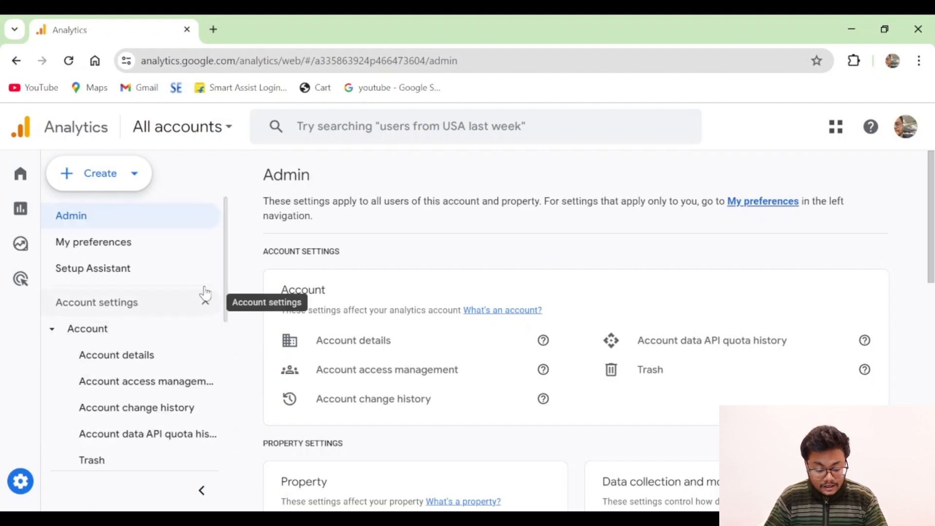
scroll(195, 297, down, 2)
scroll(189, 300, down, 2)
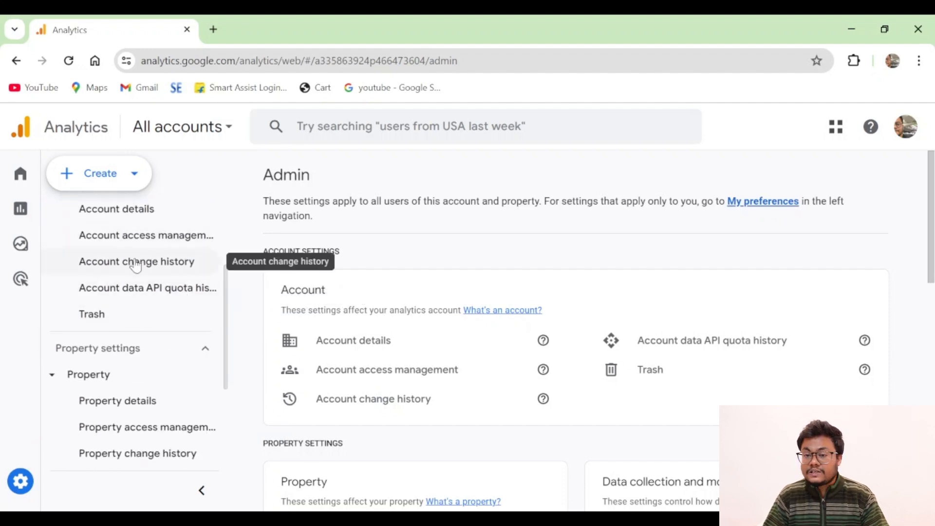
scroll(135, 267, up, 3)
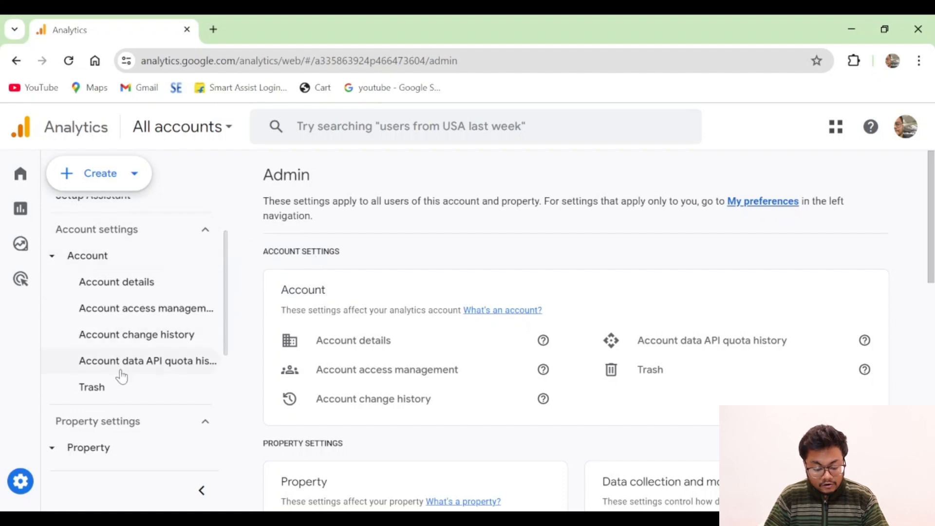
click(125, 336)
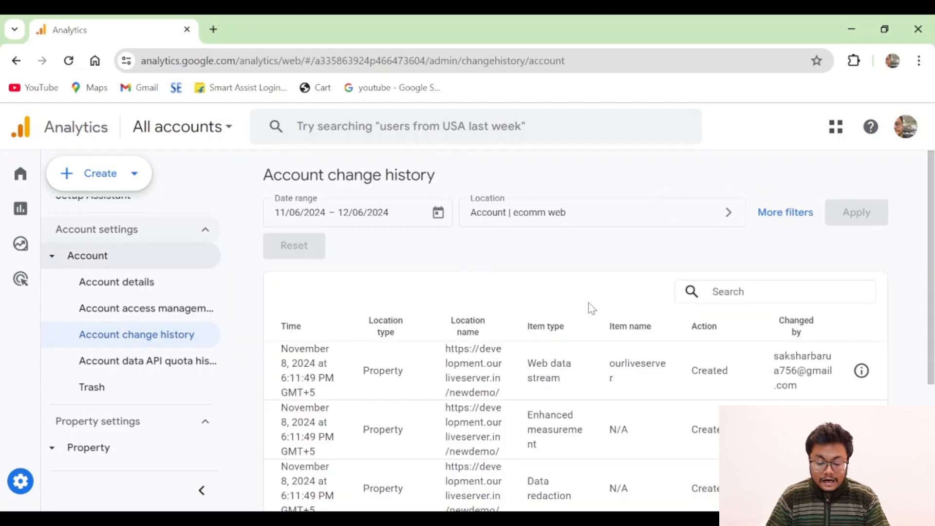
scroll(597, 307, down, 2)
scroll(597, 307, down, 2)
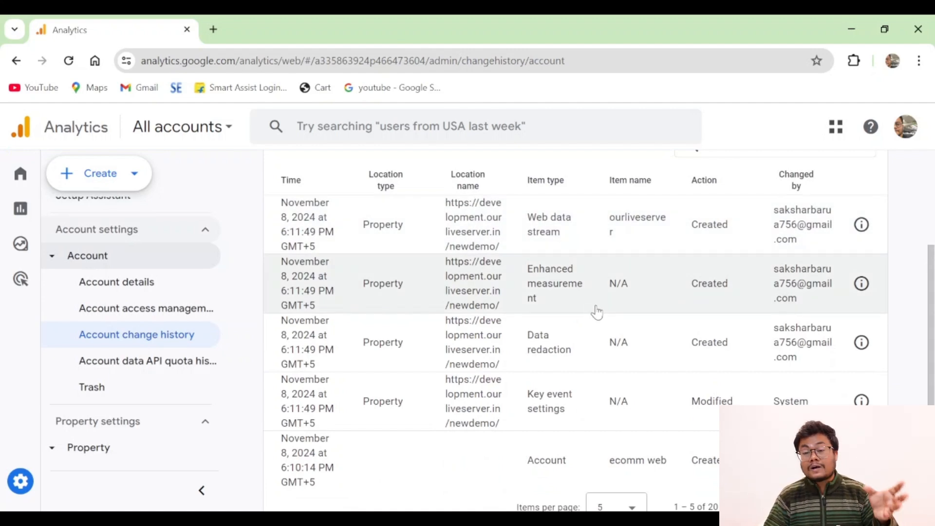
Step: Open the property change history and examine the changes logged for the property
scroll(166, 373, down, 5)
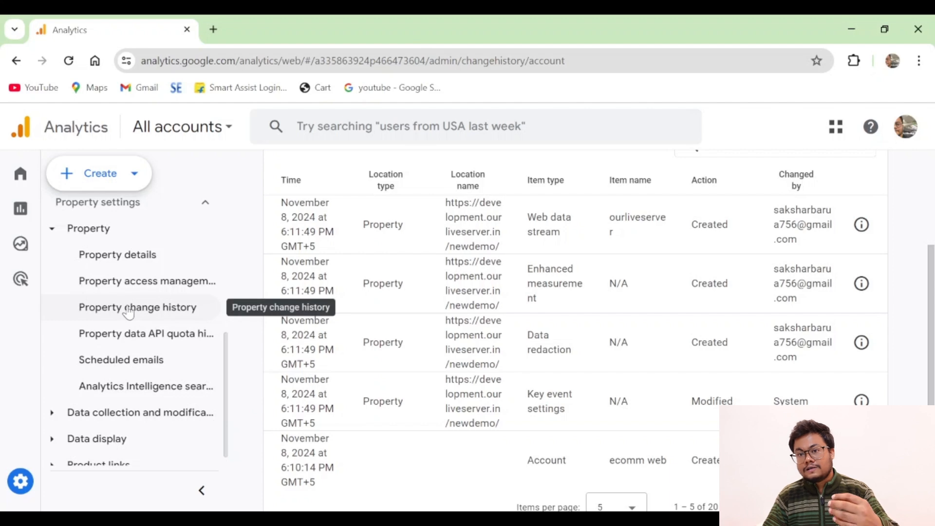
click(128, 312)
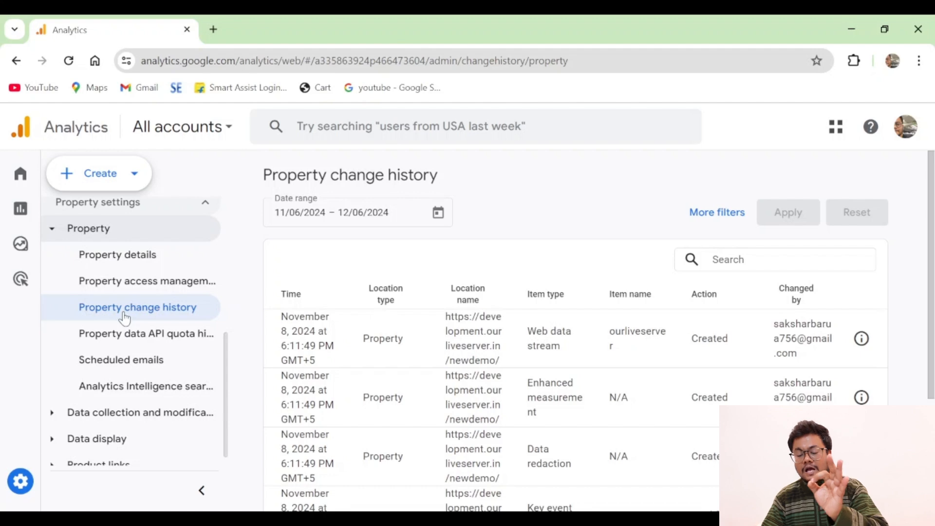
scroll(548, 326, down, 3)
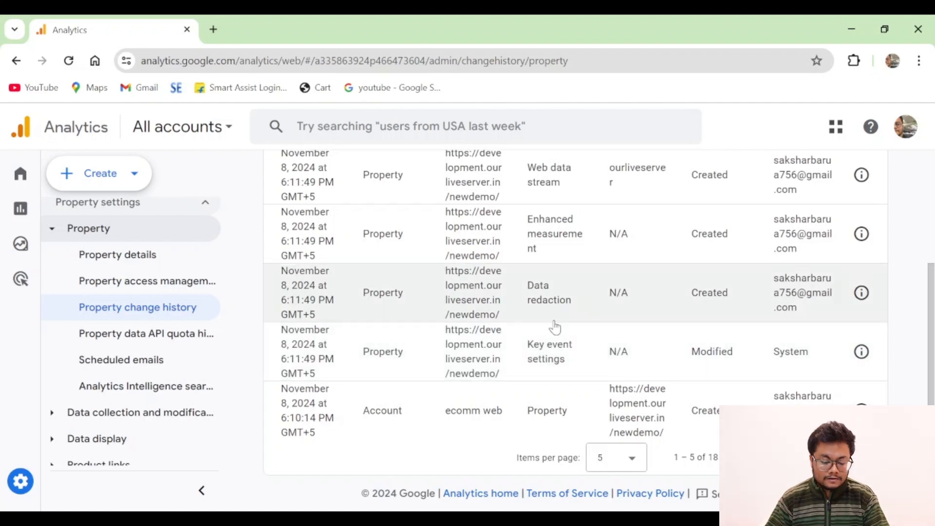
scroll(188, 350, down, 1)
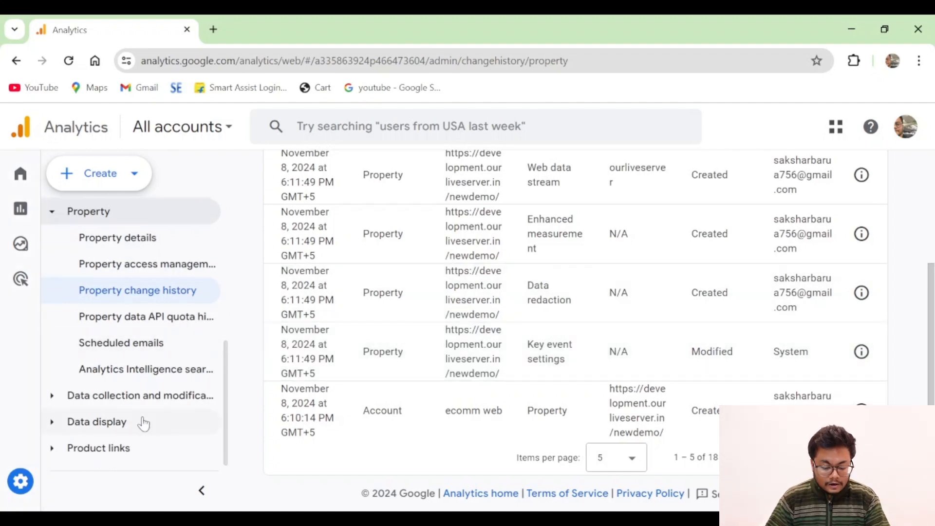
Step: Open the property's data retention settings and review the event data and user data retention options
click(125, 396)
scroll(190, 358, down, 3)
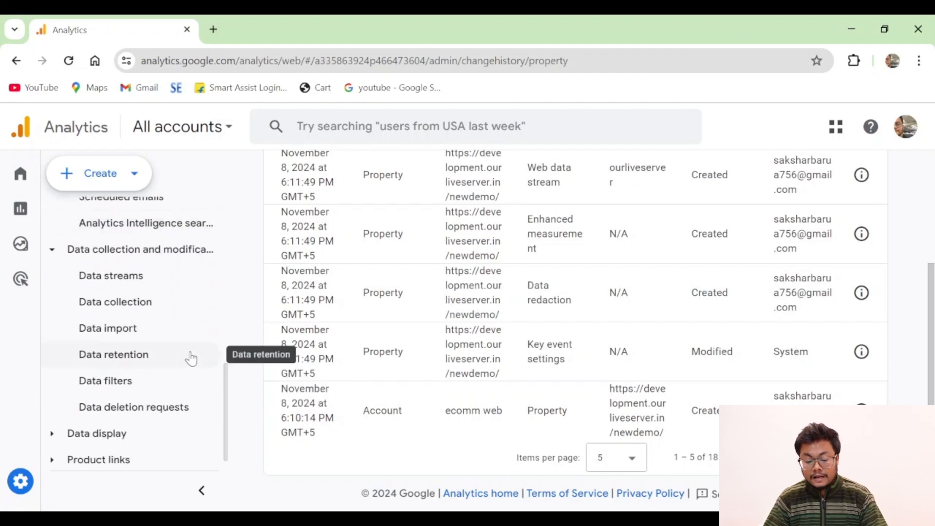
click(136, 365)
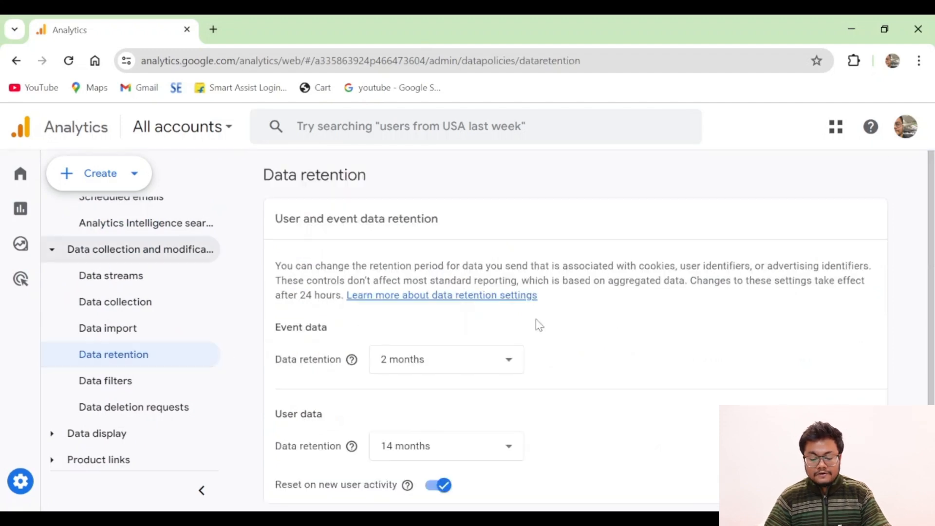
scroll(538, 323, down, 2)
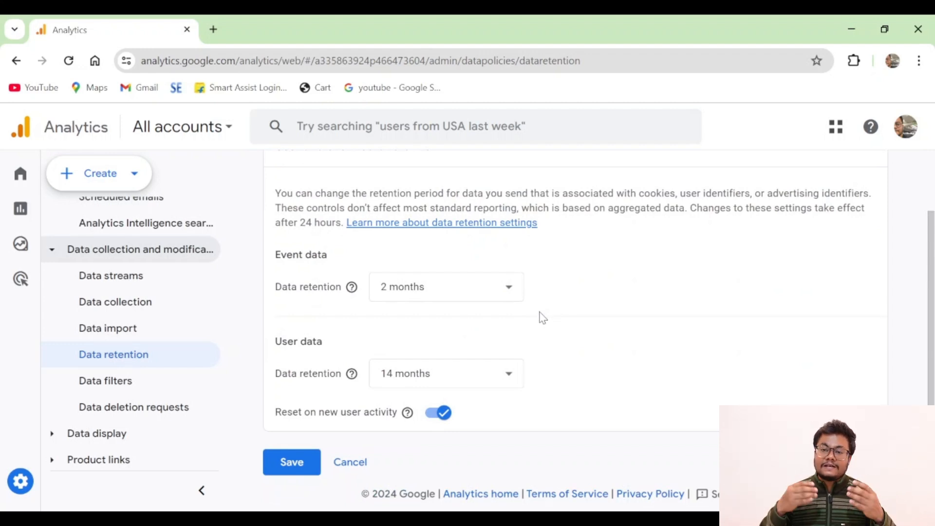
Step: Try 14 months for event data retention, return it to 2 months, and check the periods offered for user data
click(488, 295)
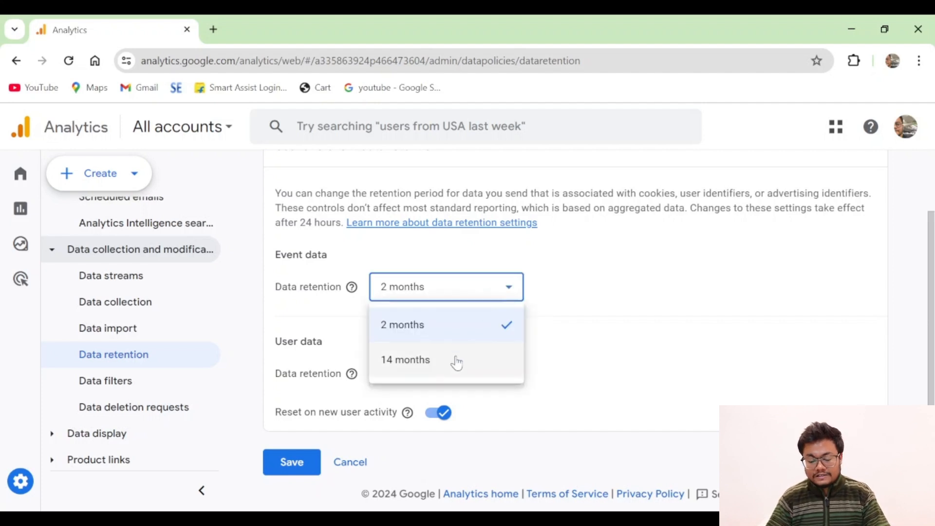
click(455, 362)
click(506, 280)
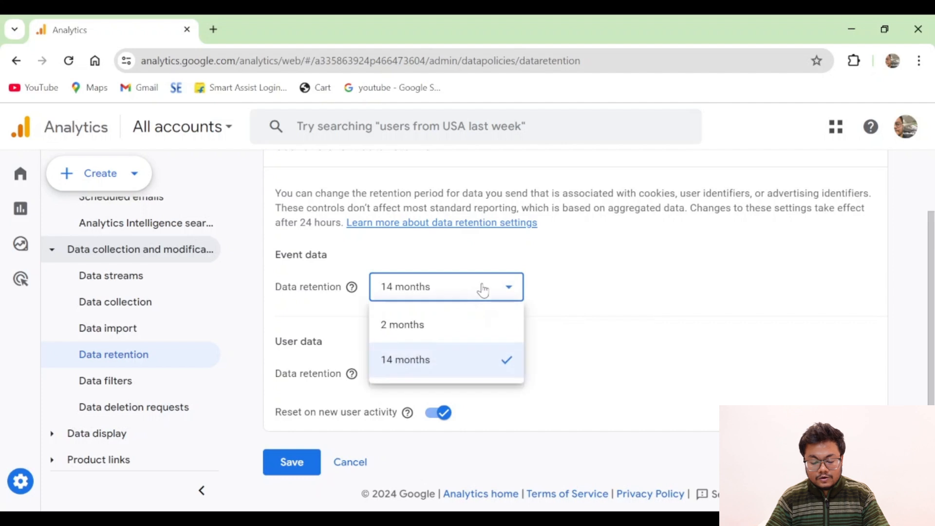
click(445, 325)
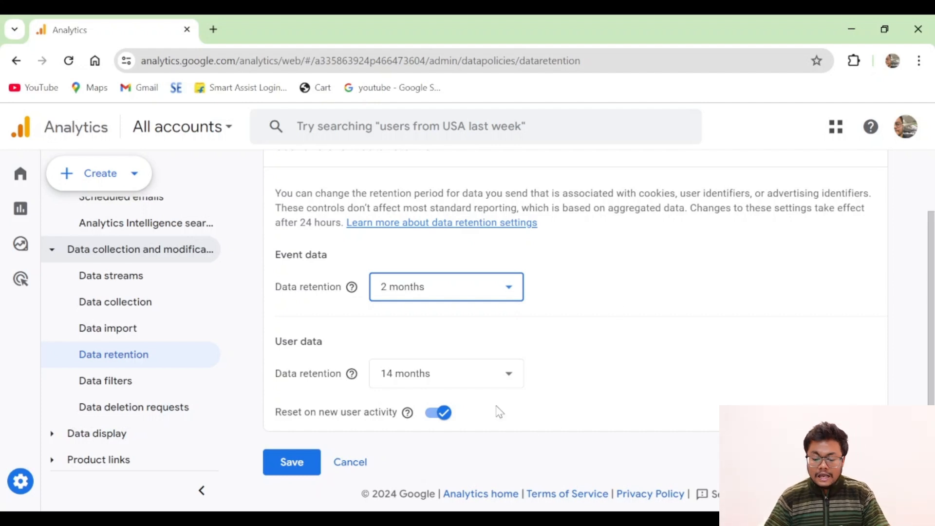
click(477, 384)
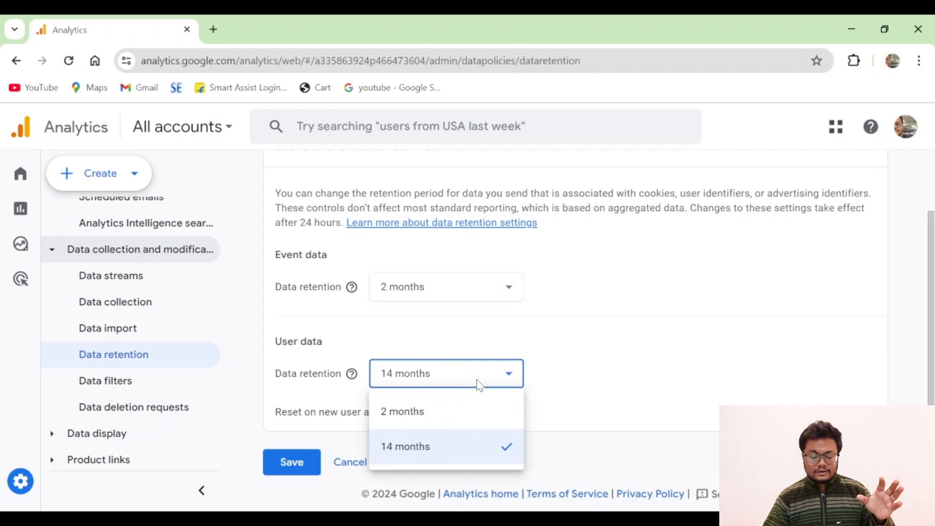
click(636, 330)
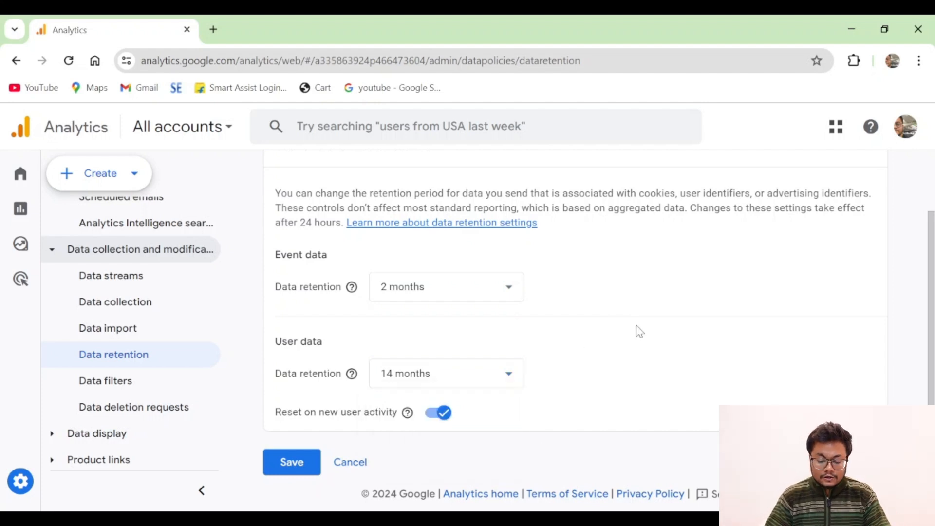
Step: Set the event data retention to 14 months and save the data retention settings
click(467, 303)
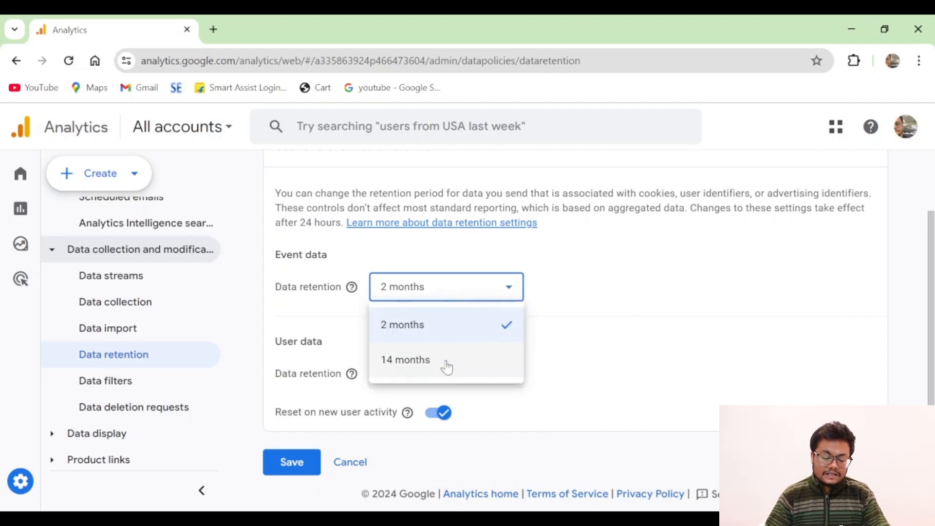
click(445, 360)
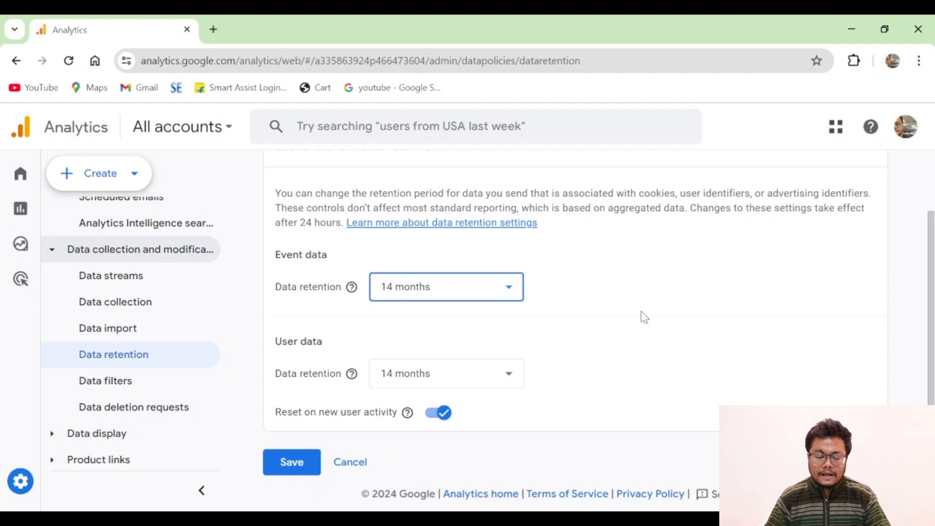
scroll(641, 312, up, 2)
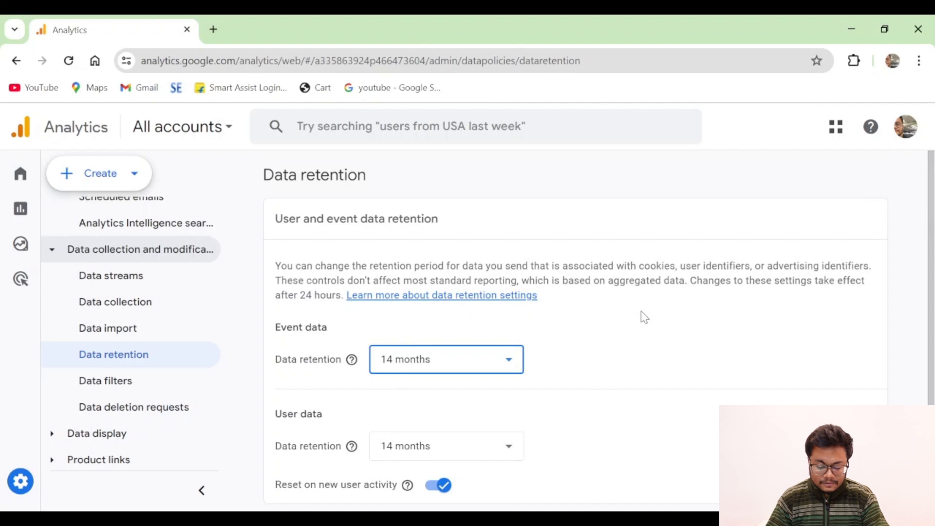
scroll(641, 317, down, 2)
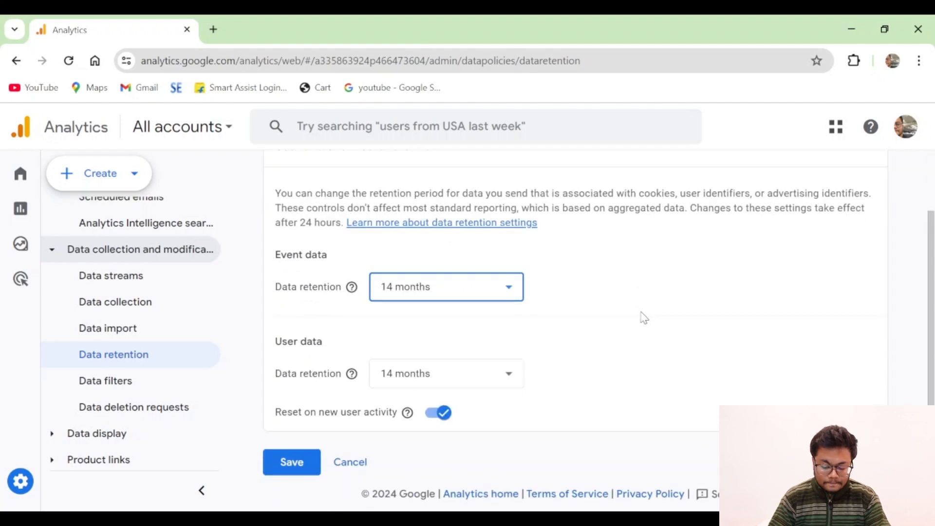
click(289, 463)
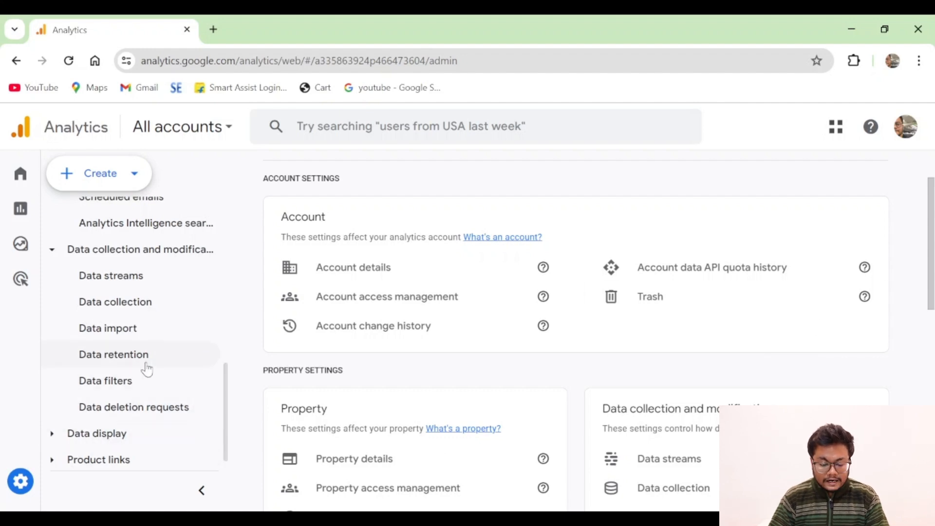
scroll(157, 328, up, 5)
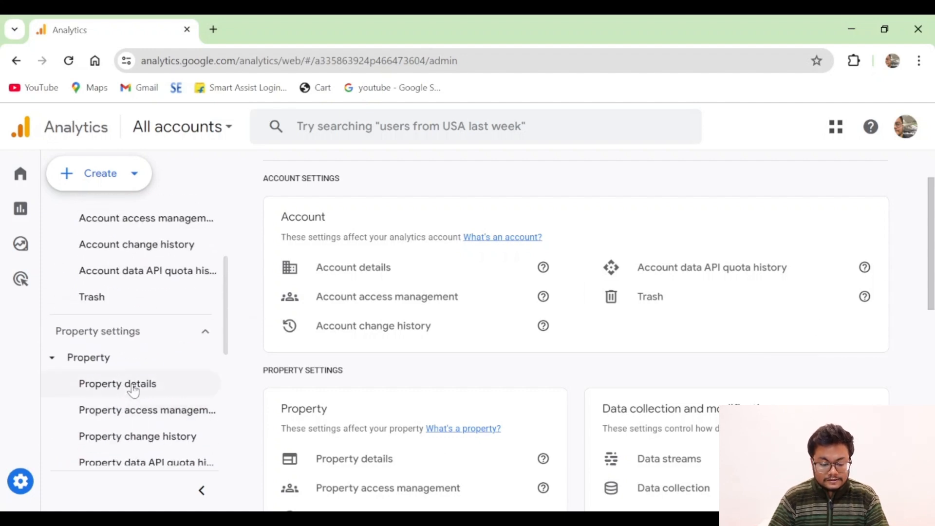
click(207, 128)
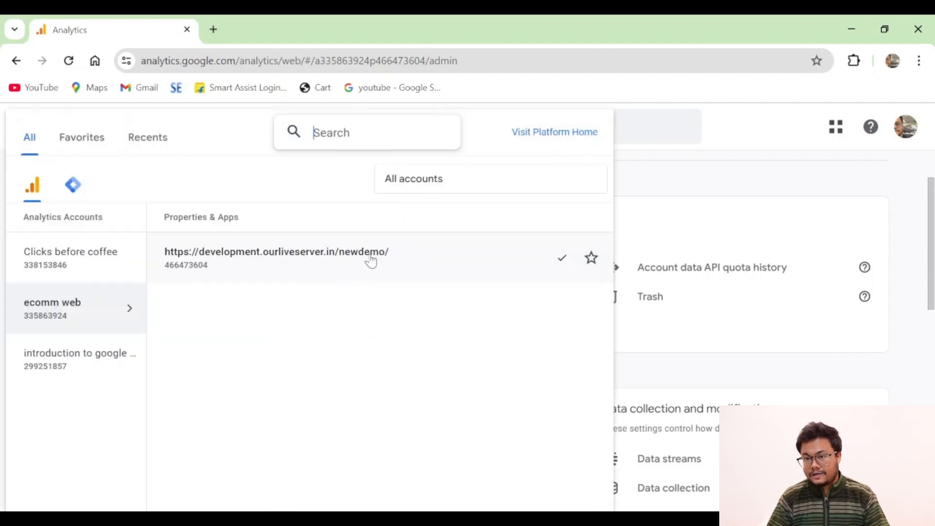
click(370, 261)
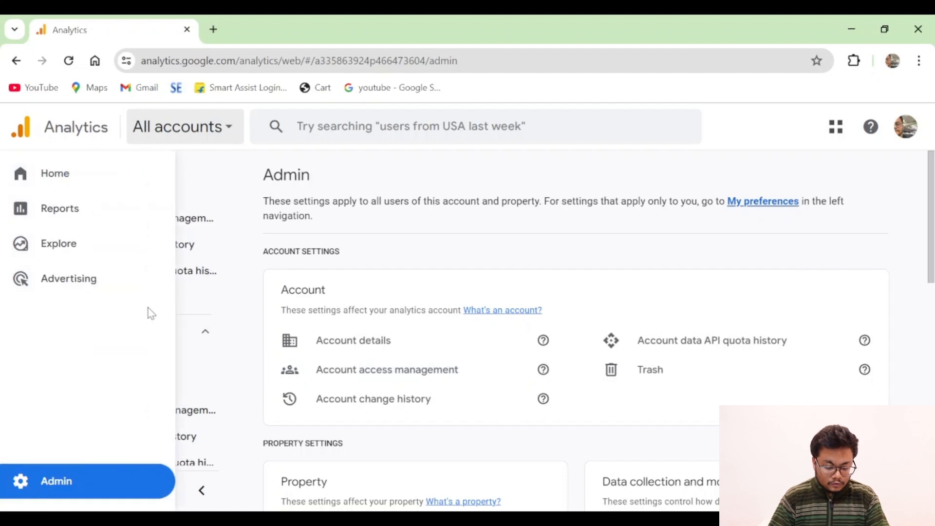
Step: Review the newdemo property's details and move the property to the Trash Can, confirming the removal
scroll(183, 334, down, 1)
click(152, 318)
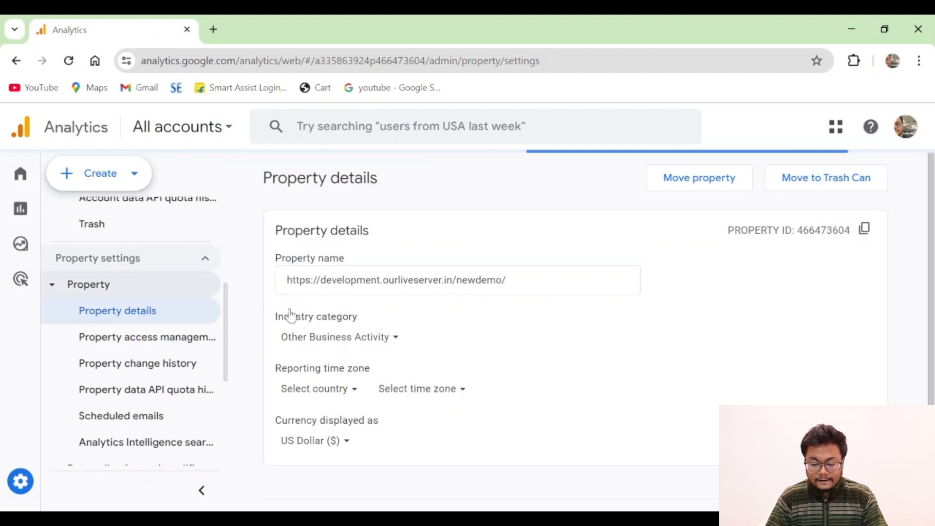
scroll(489, 406, down, 2)
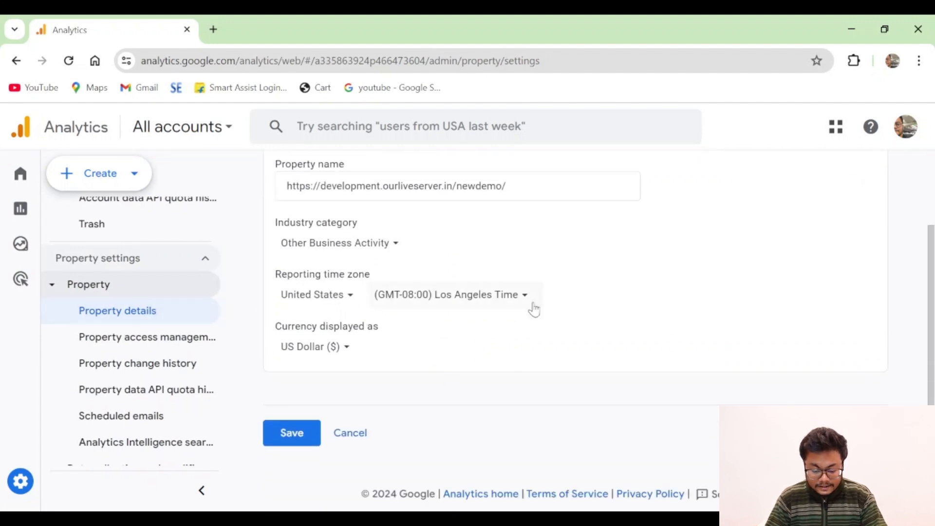
scroll(521, 318, up, 2)
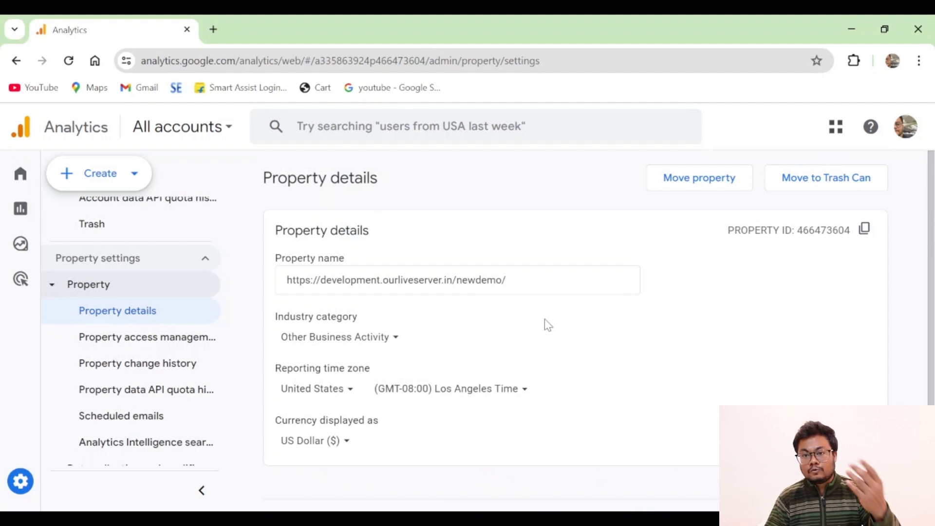
click(807, 184)
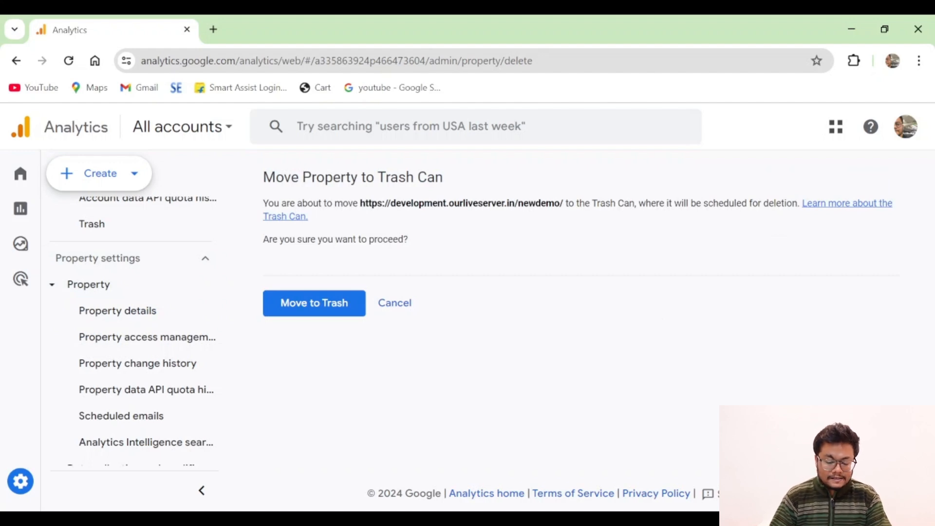
click(308, 313)
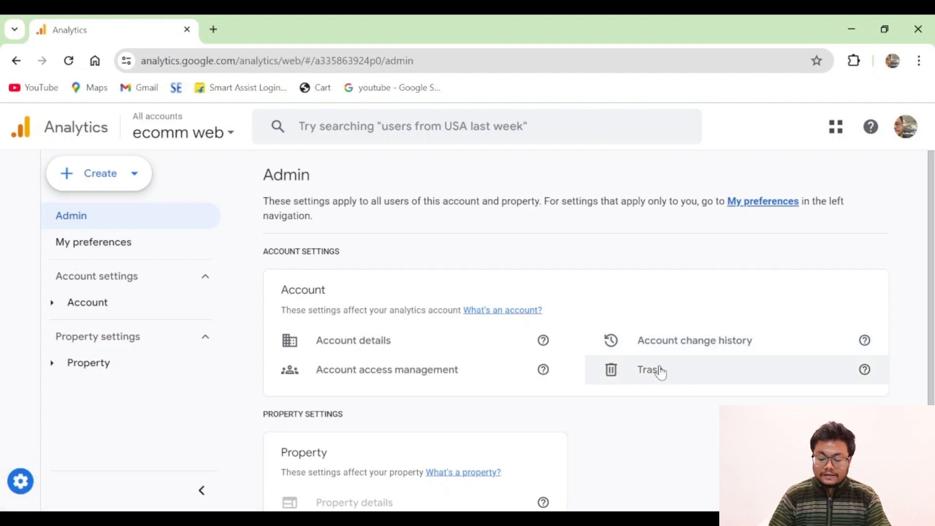
Step: Check the remaining property settings, open the ecomm web account's Trash, and restore the trashed newdemo property
scroll(662, 373, down, 2)
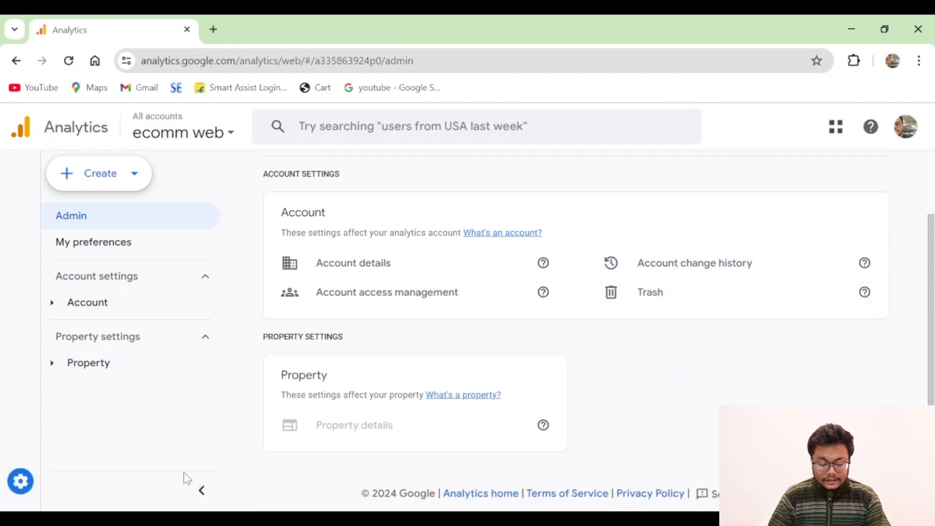
click(168, 363)
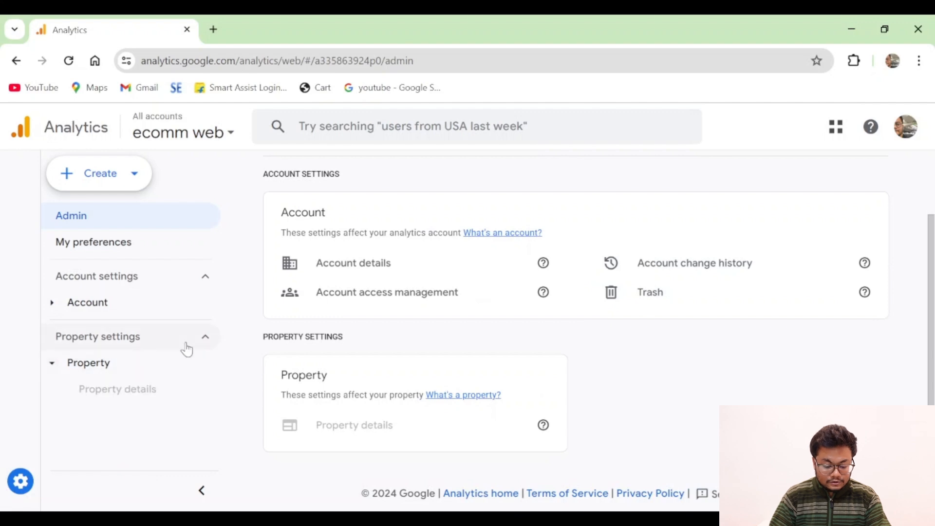
click(708, 307)
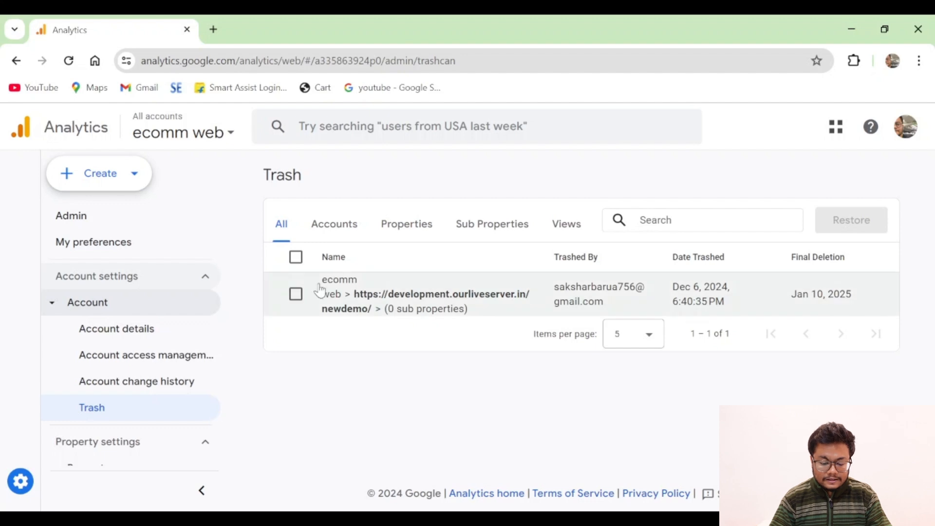
click(296, 294)
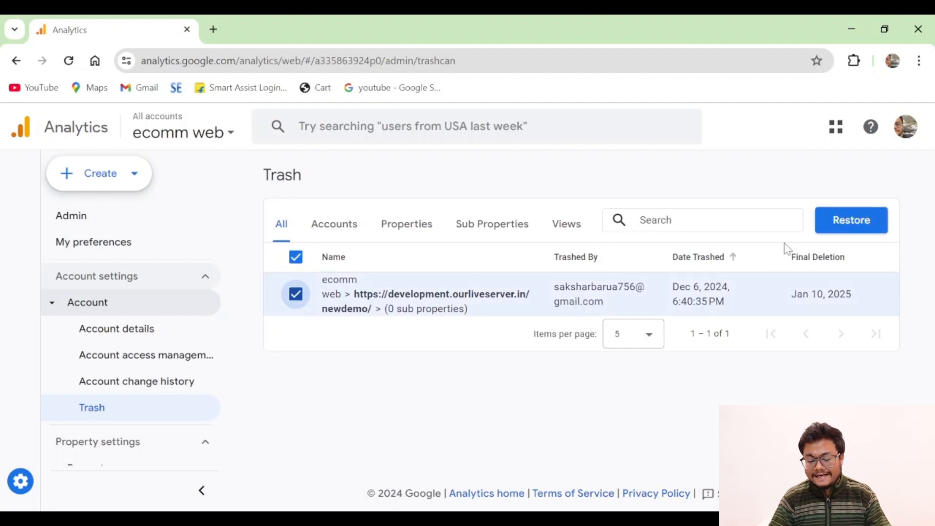
click(838, 222)
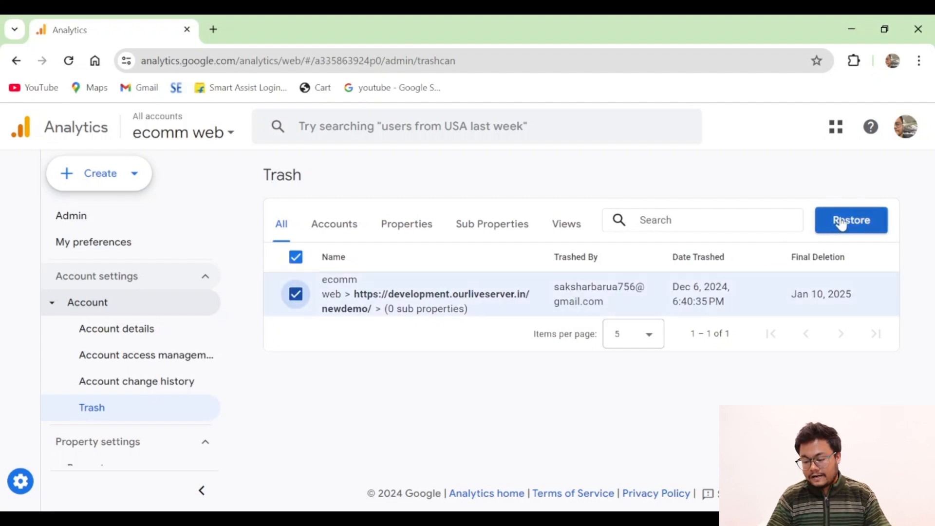